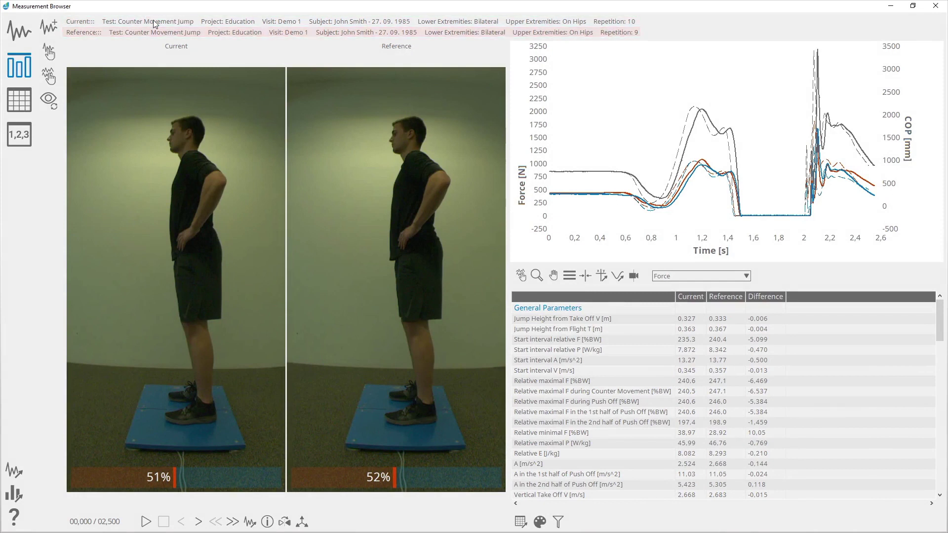
Switch the compared measurements to the Squat Jump test and set the reference measurement's repetition to 3
click(153, 21)
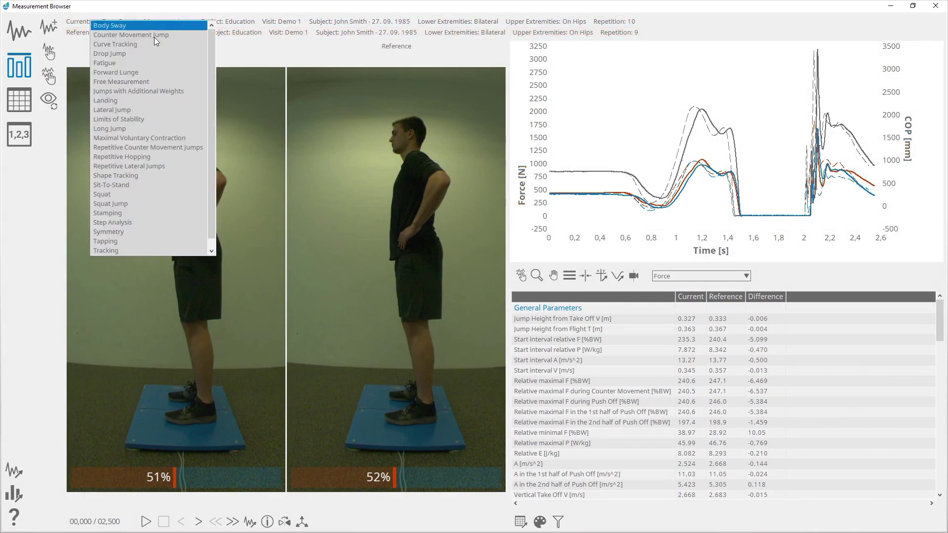
click(120, 204)
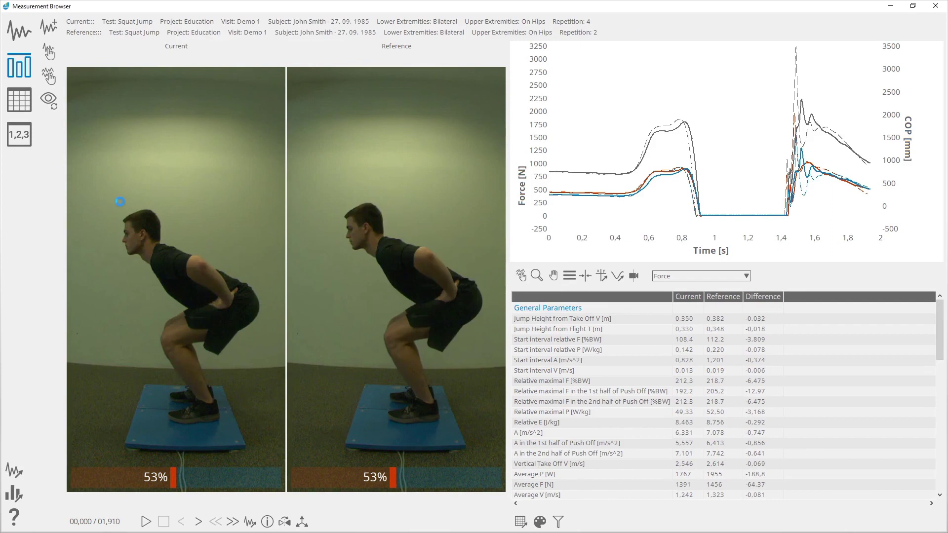
click(197, 23)
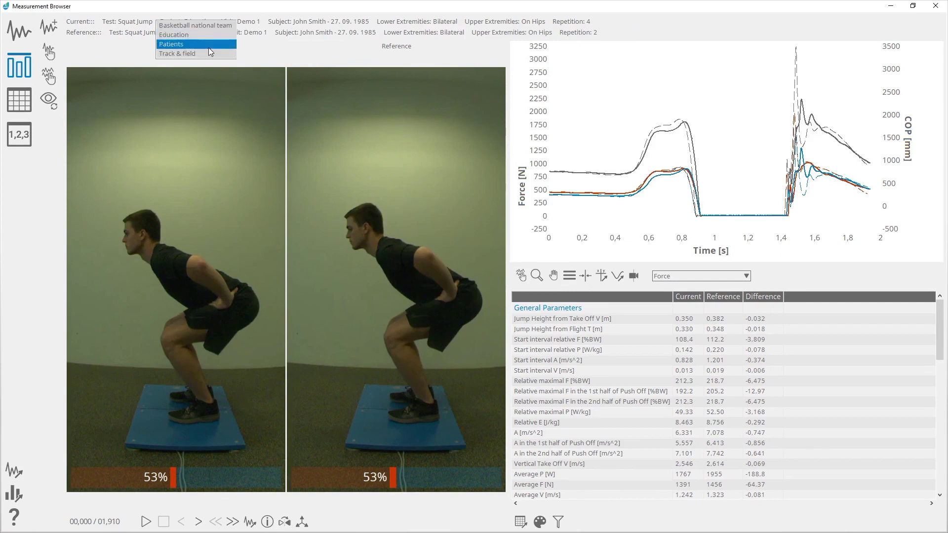
click(249, 27)
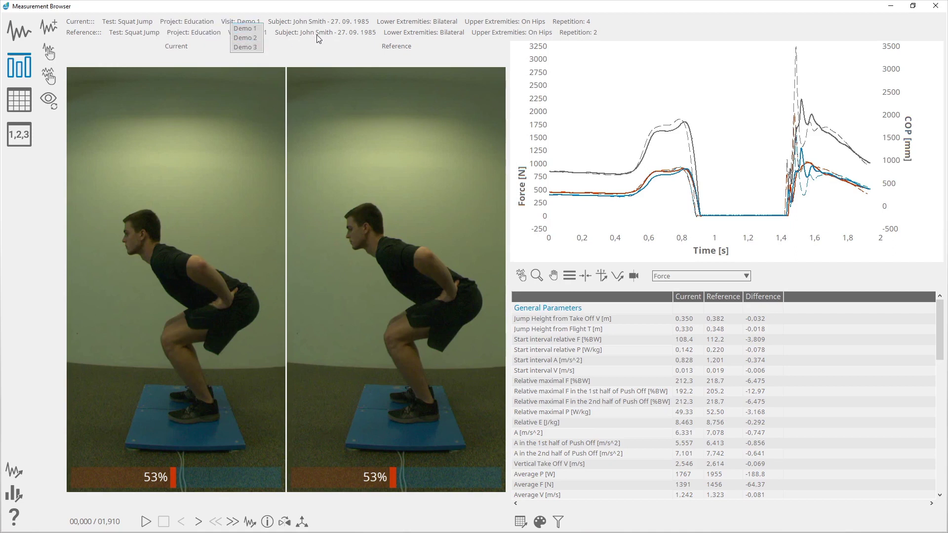
click(349, 22)
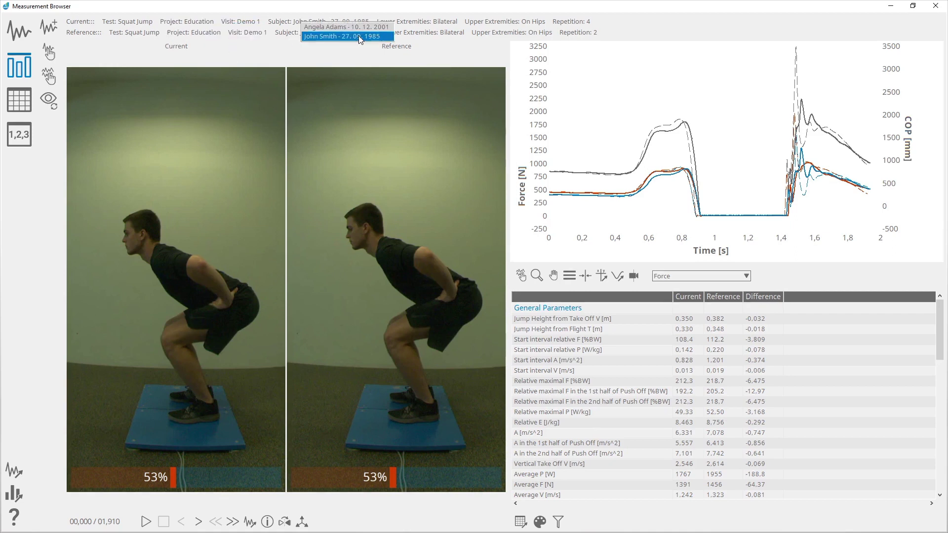
click(455, 25)
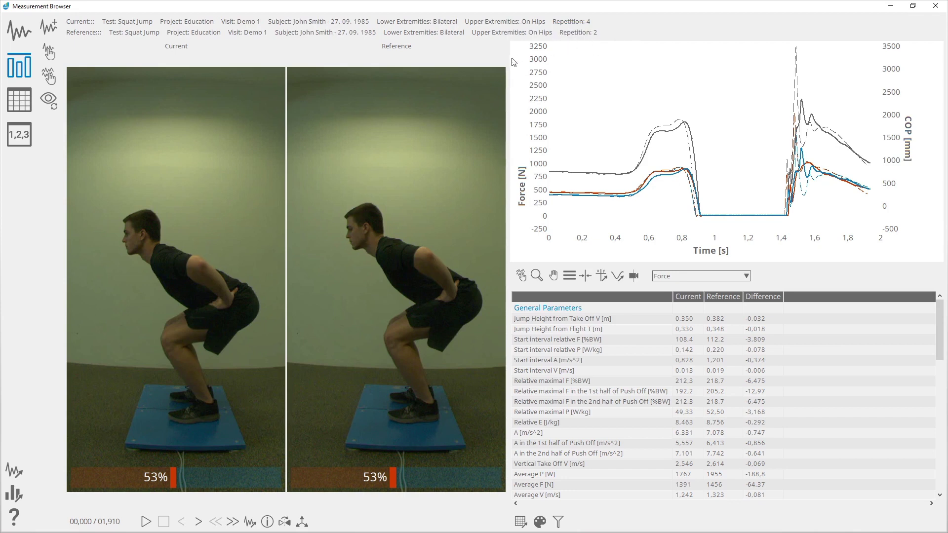
click(580, 32)
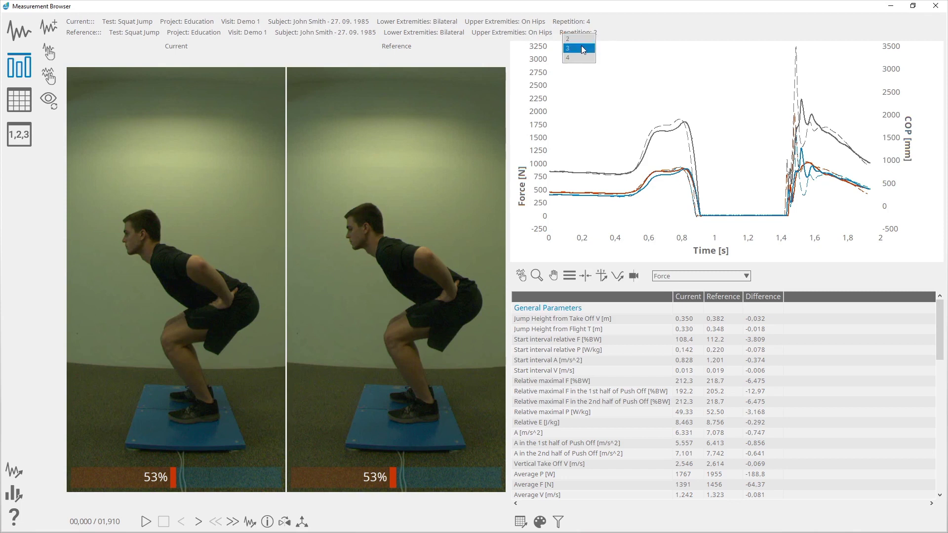
click(582, 48)
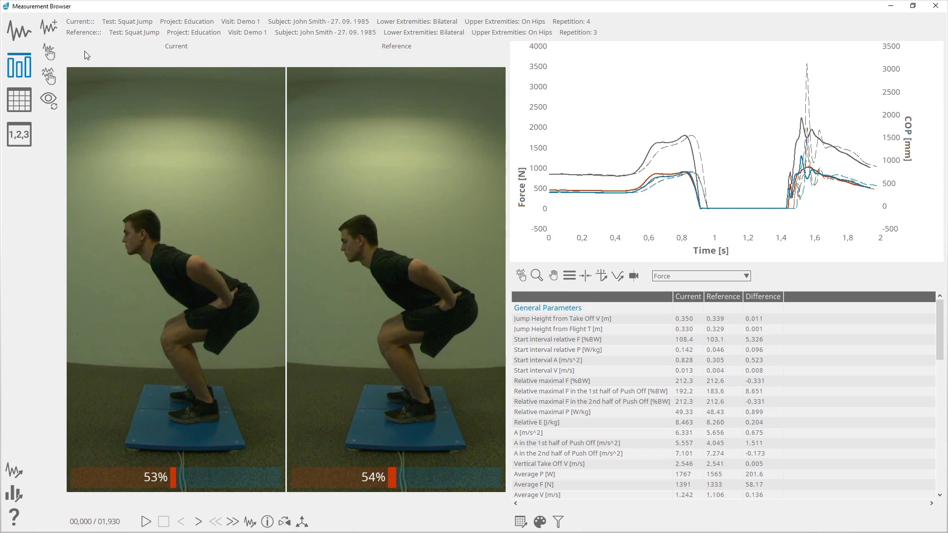
Select the current measurement: Counter Movement Jump, Education, Demo 1, the second listed subject, Bilateral with On Hips, repetition 10
click(50, 51)
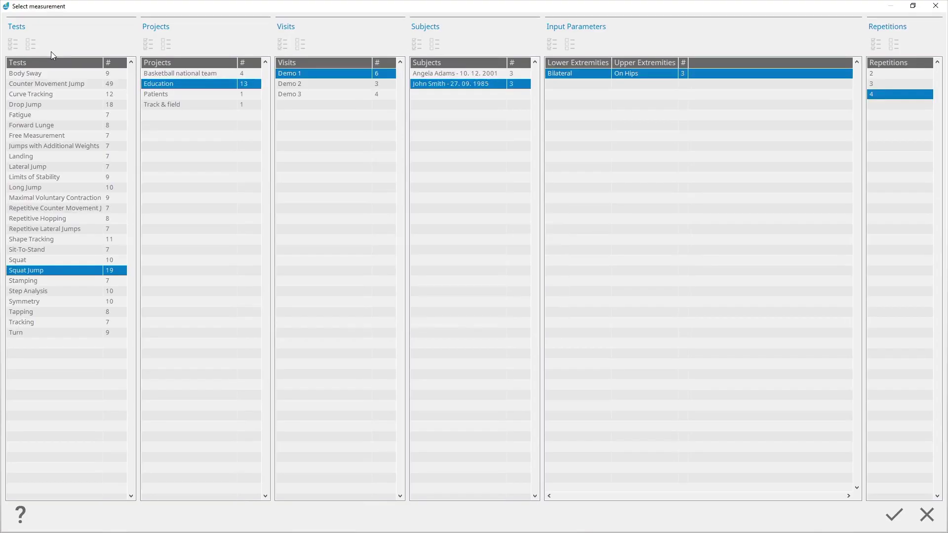
click(91, 84)
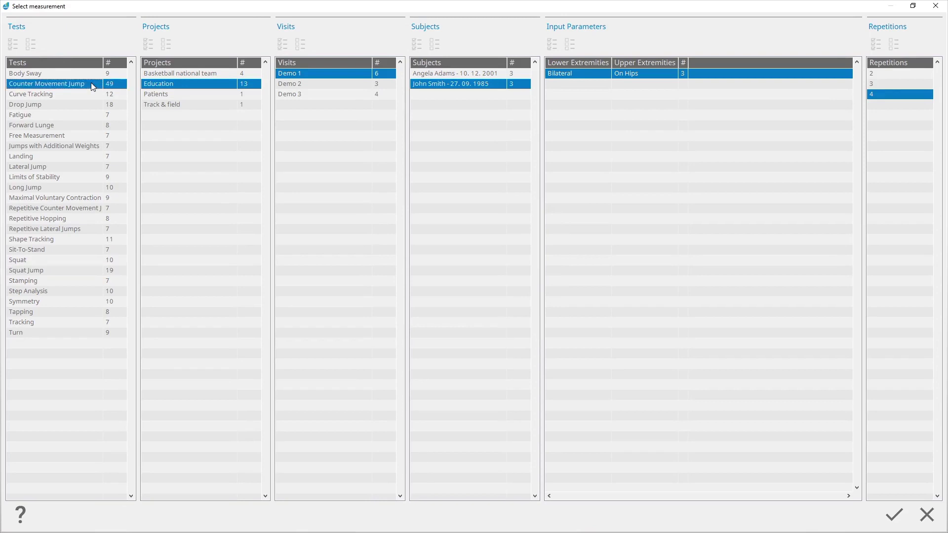
click(224, 85)
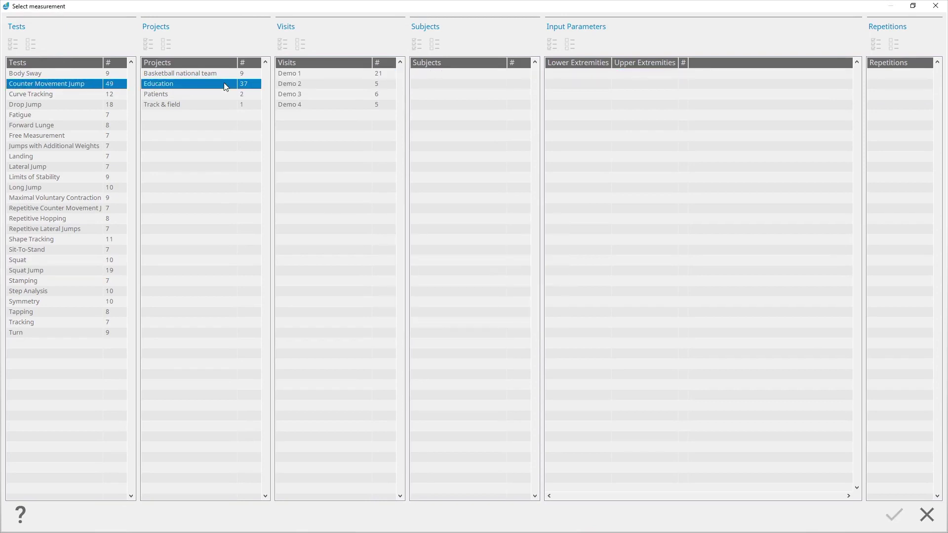
click(352, 72)
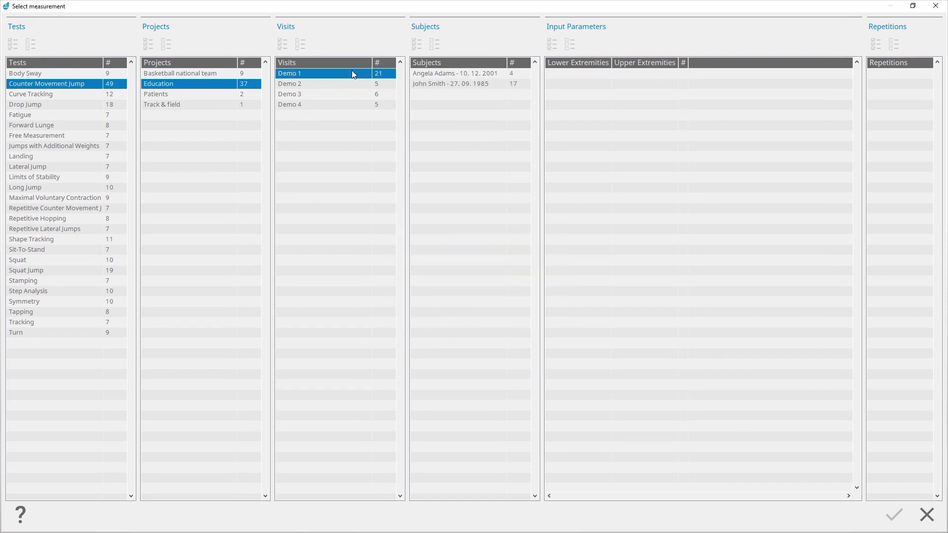
click(498, 85)
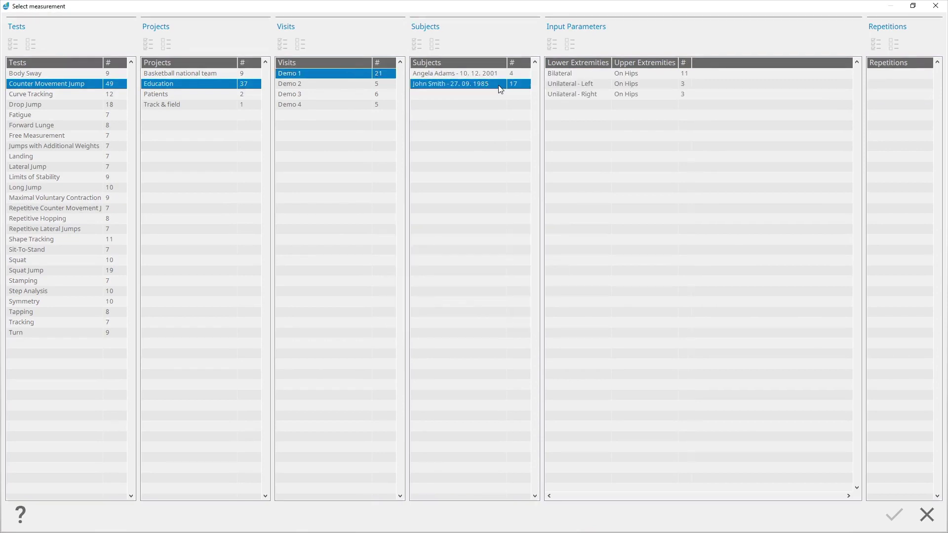
click(653, 74)
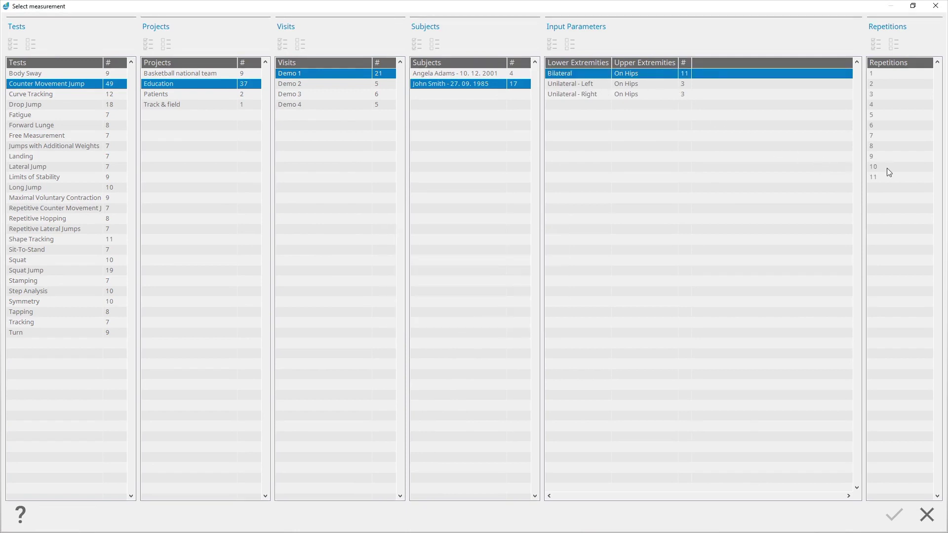
click(887, 168)
click(895, 516)
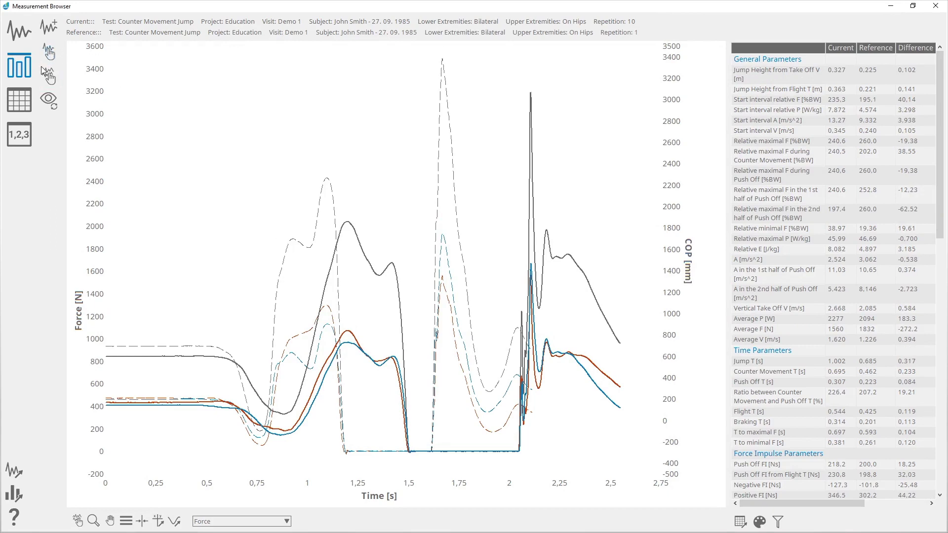
Select repetition 9 of the same Counter Movement Jump series as the reference measurement
click(48, 78)
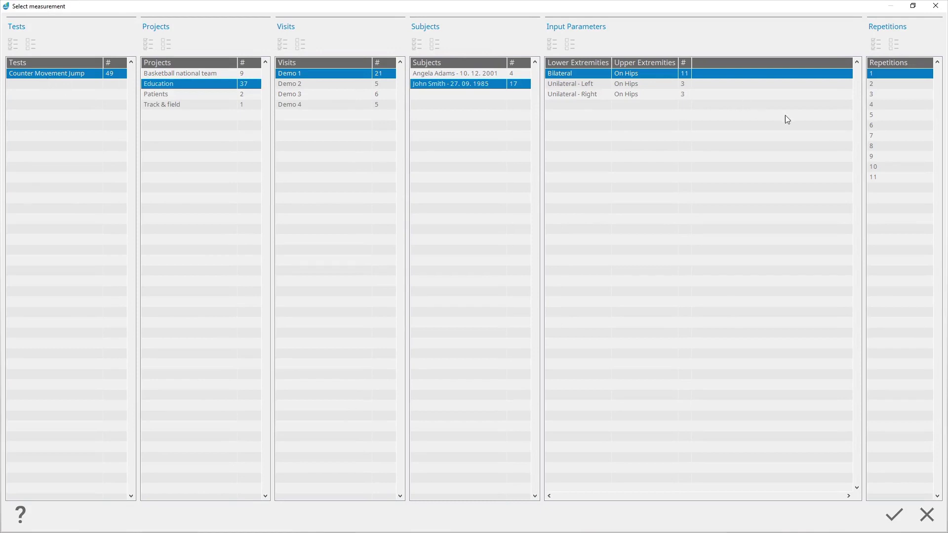
click(919, 157)
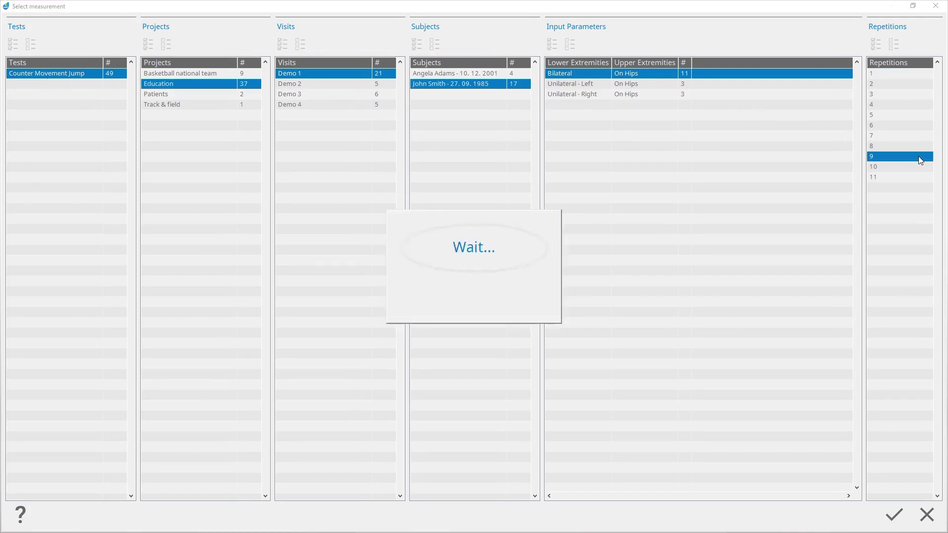
click(895, 515)
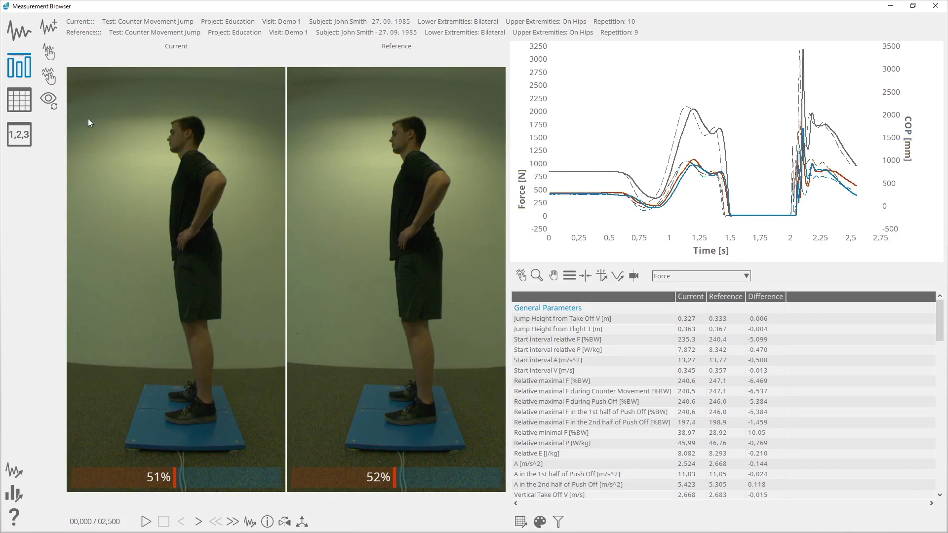
View both jump videos from the front camera and return to the side view
click(50, 100)
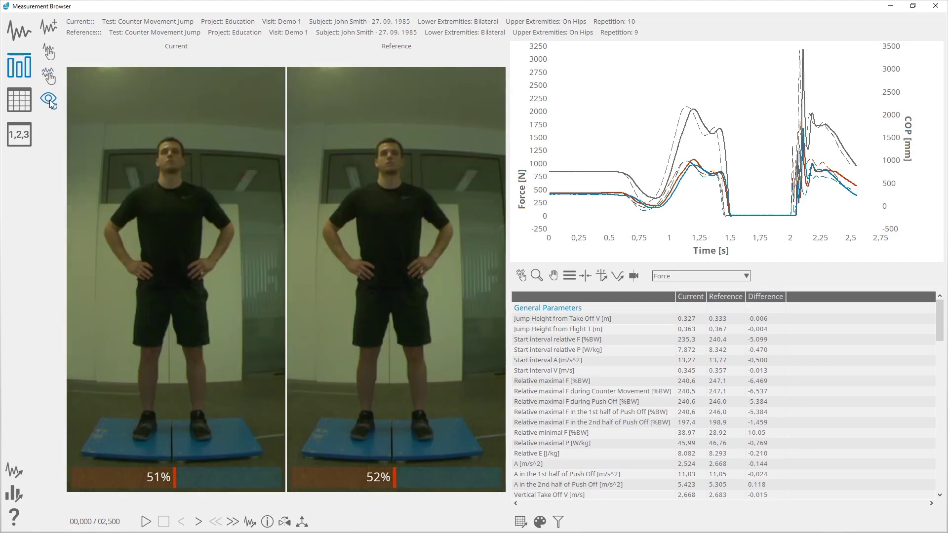
click(50, 101)
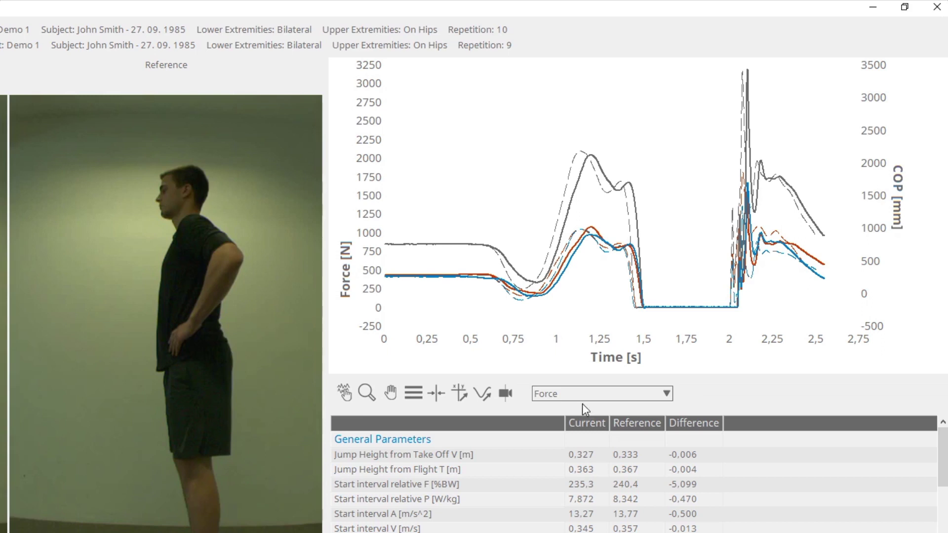
Preview the COP graph, and display the curve legend on the Force graph
click(588, 396)
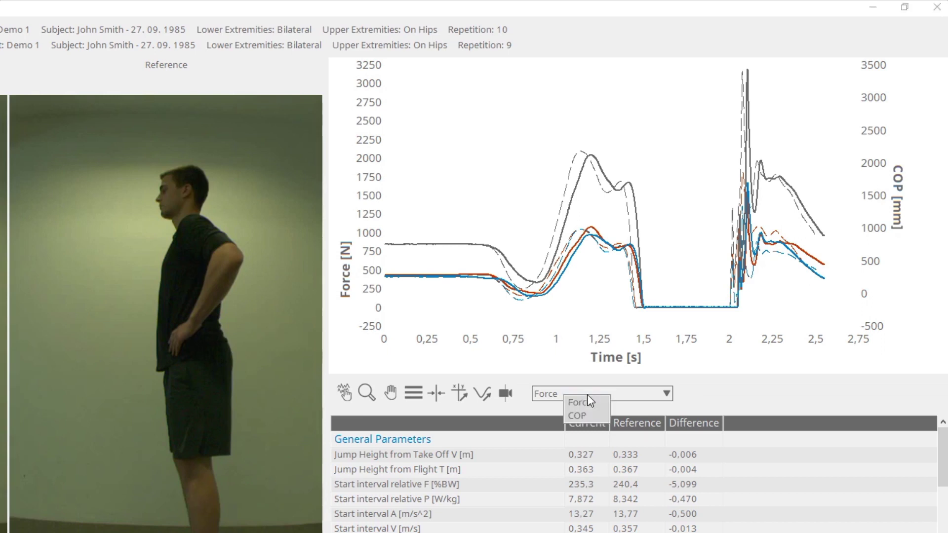
click(589, 414)
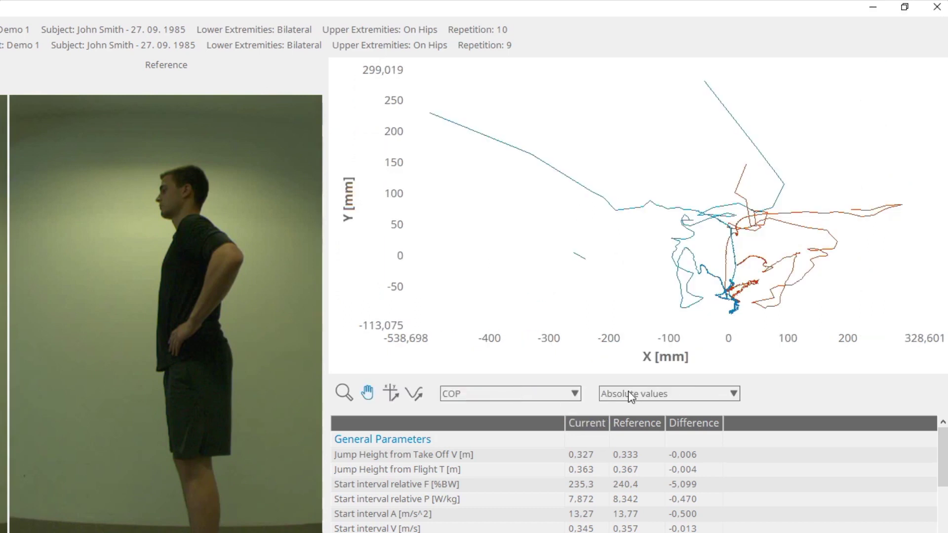
click(566, 393)
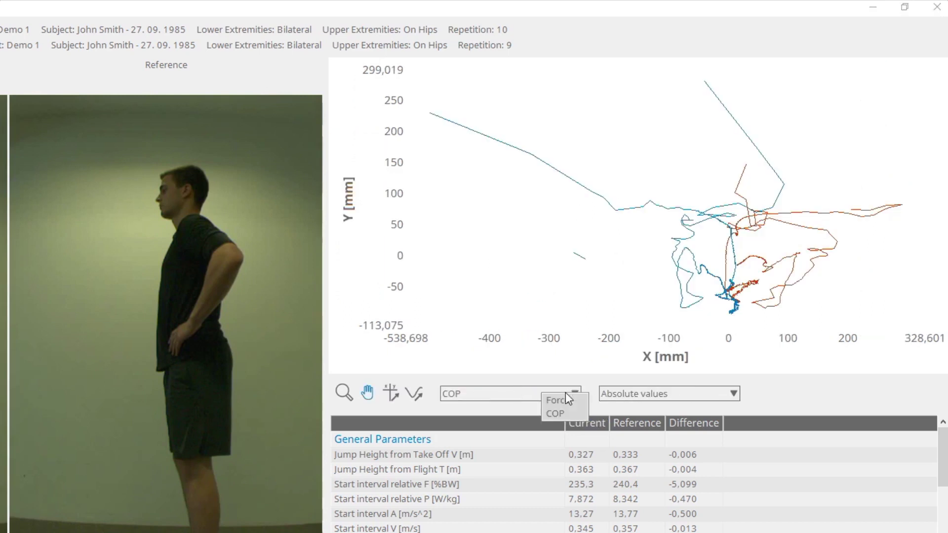
click(564, 400)
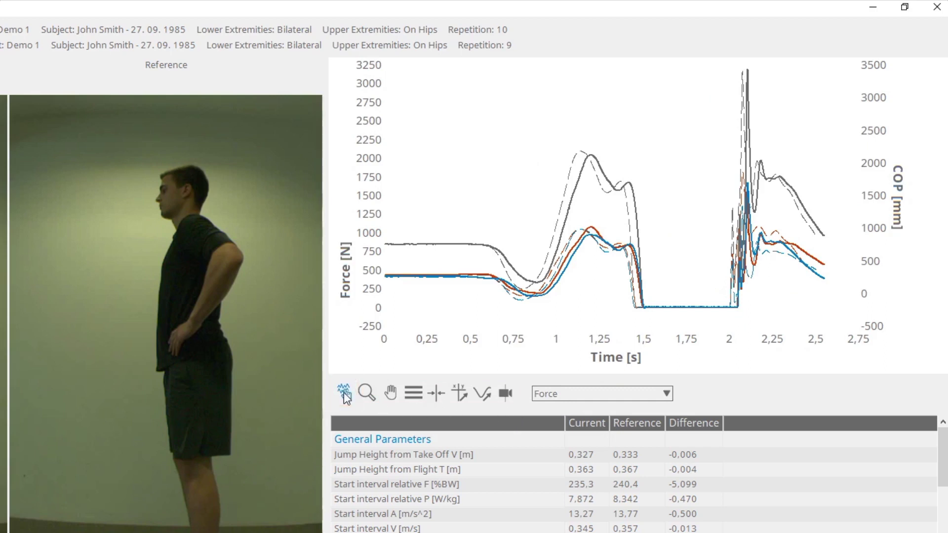
click(345, 396)
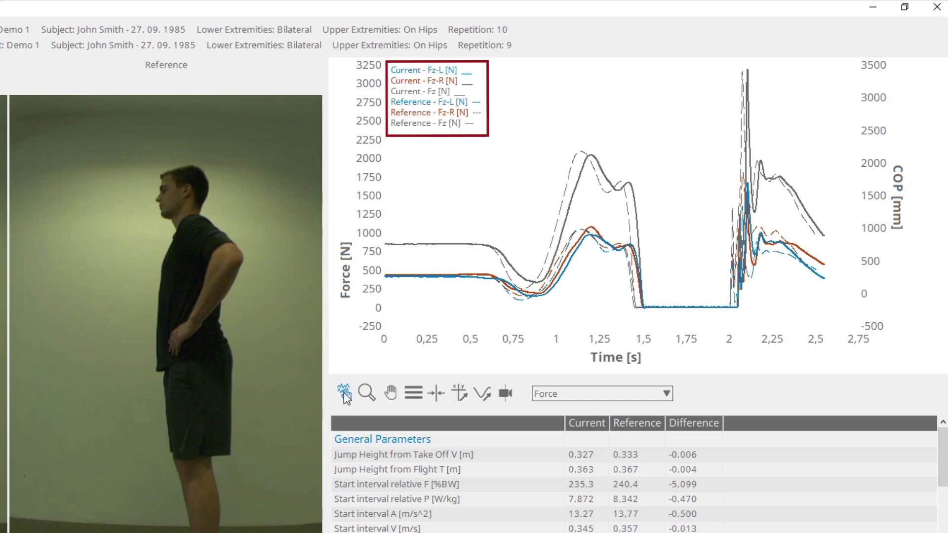
Align the current and reference force curves at Push Off and Take Off, and return the alignment to Start
click(438, 395)
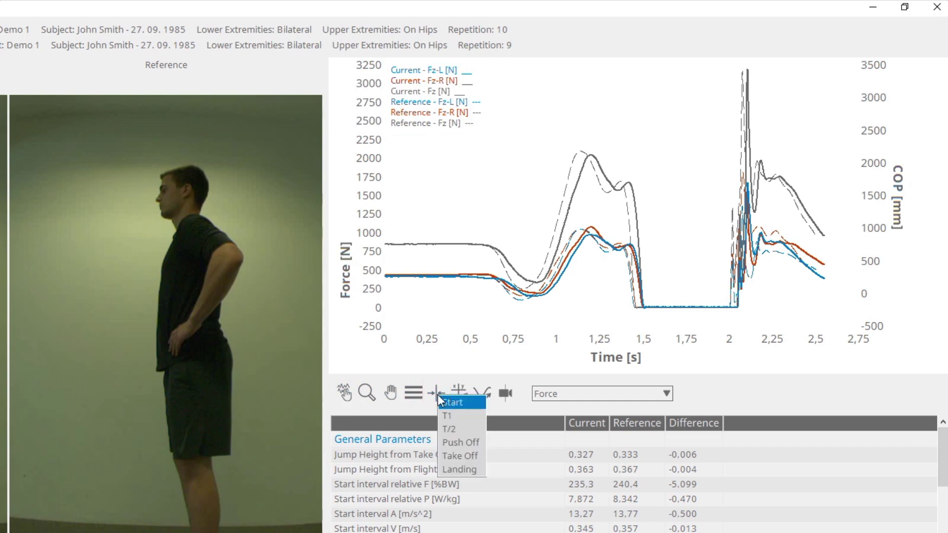
click(452, 440)
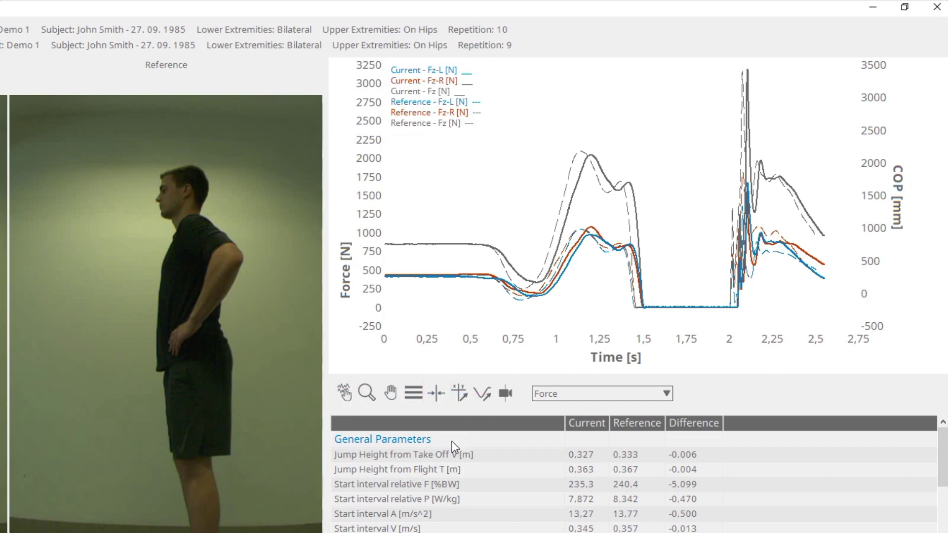
click(437, 394)
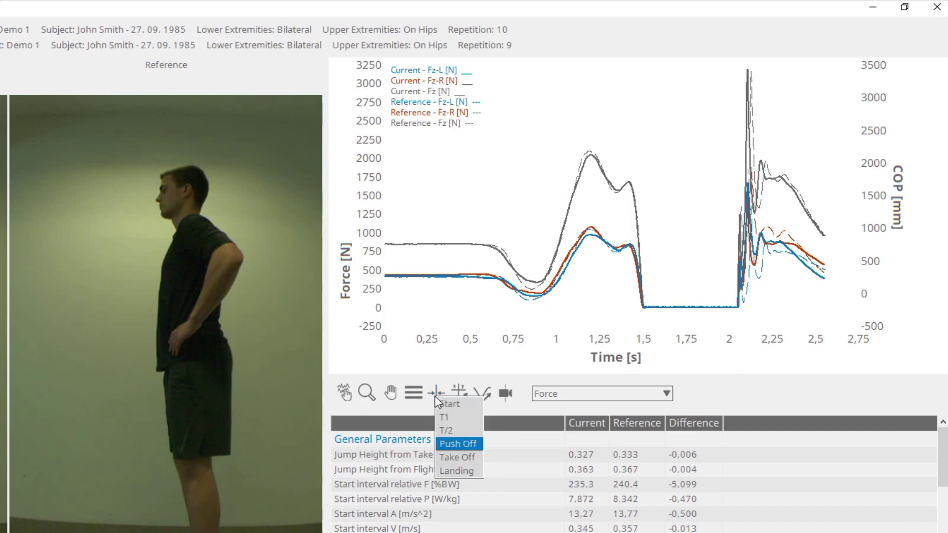
click(454, 456)
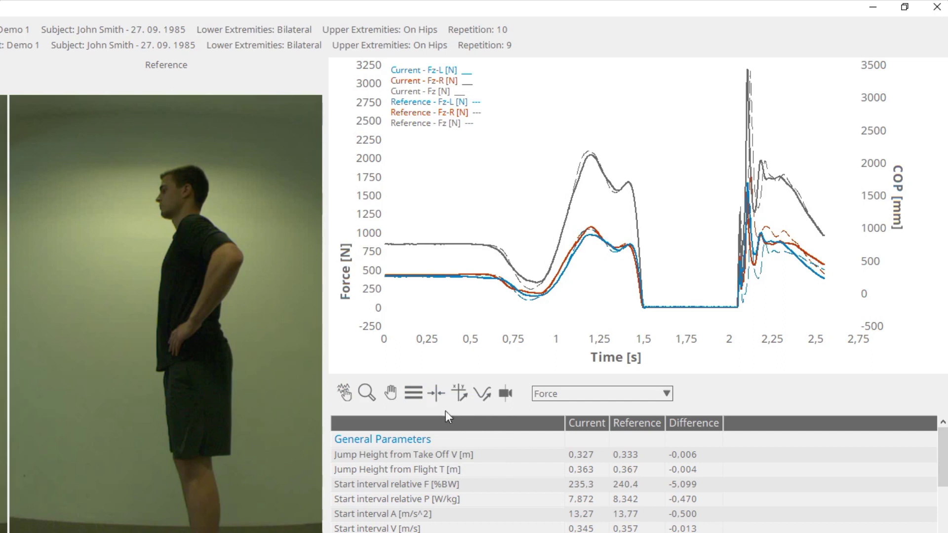
click(436, 395)
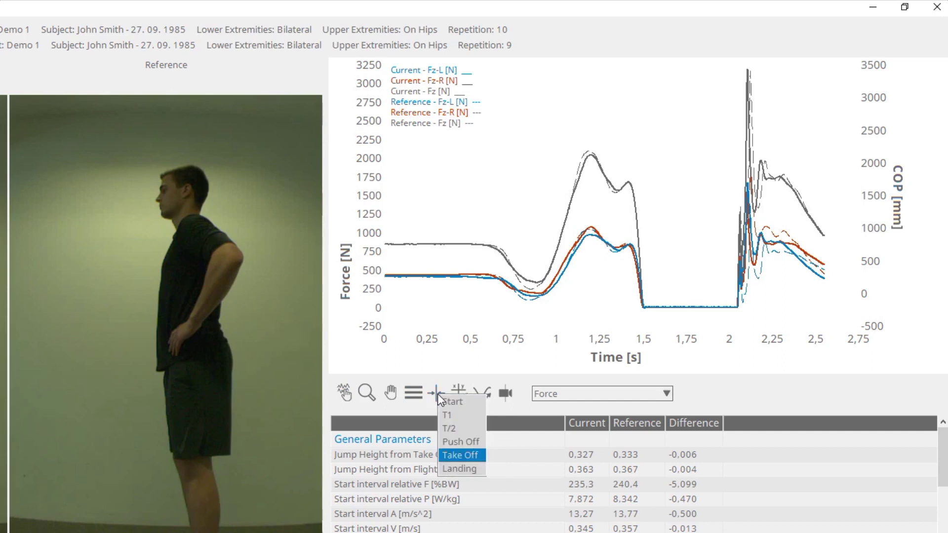
click(442, 400)
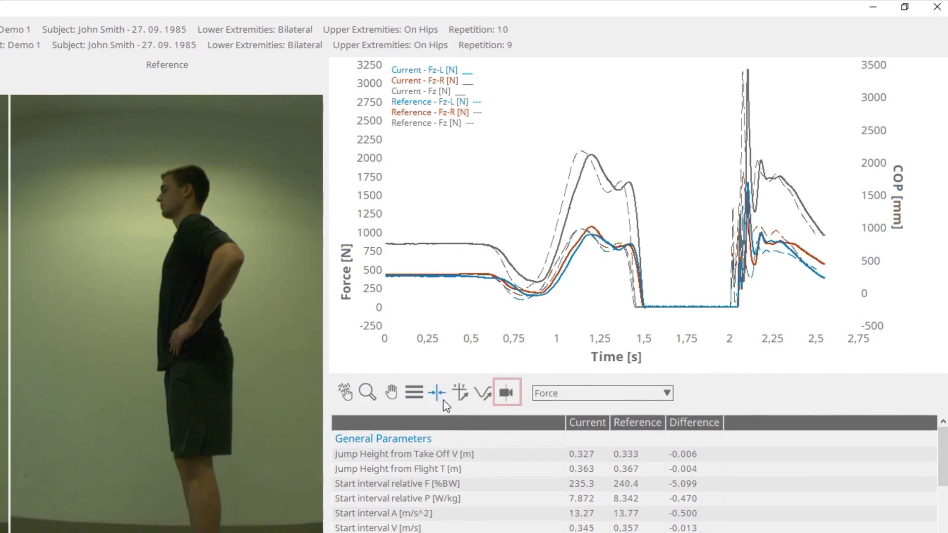
Show the video cursor in the force graph and move it to about 0.75 s
click(505, 394)
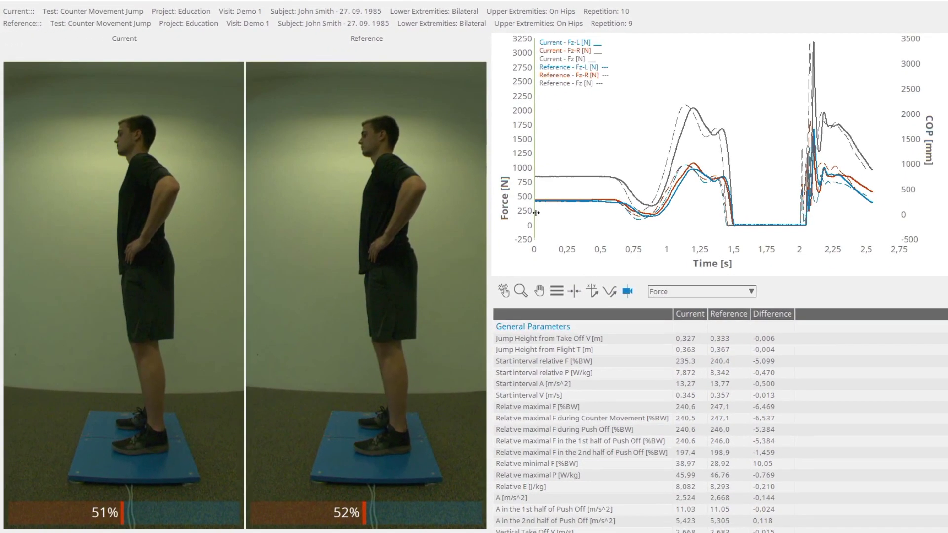
drag(535, 213, 638, 196)
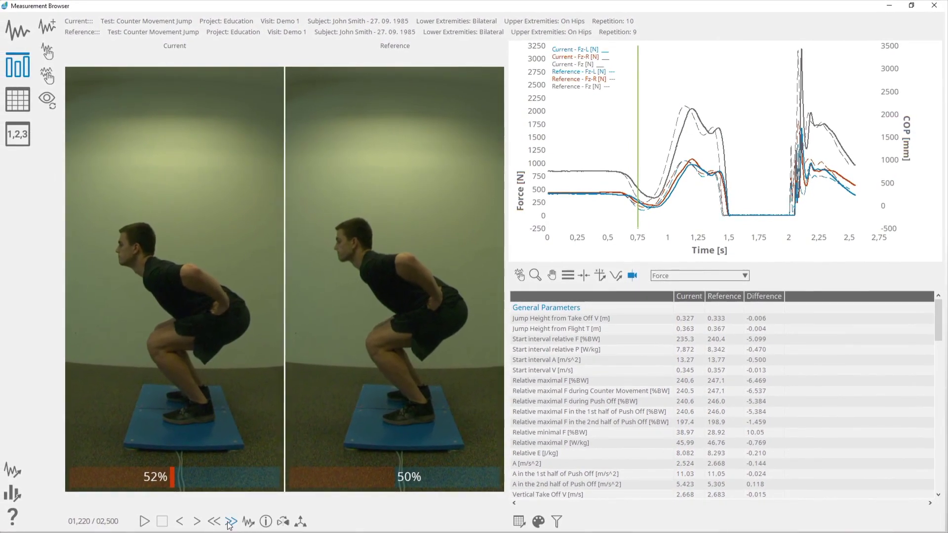
Jump both videos forward two large steps and back one, to the 1.320 s position
click(231, 522)
click(230, 521)
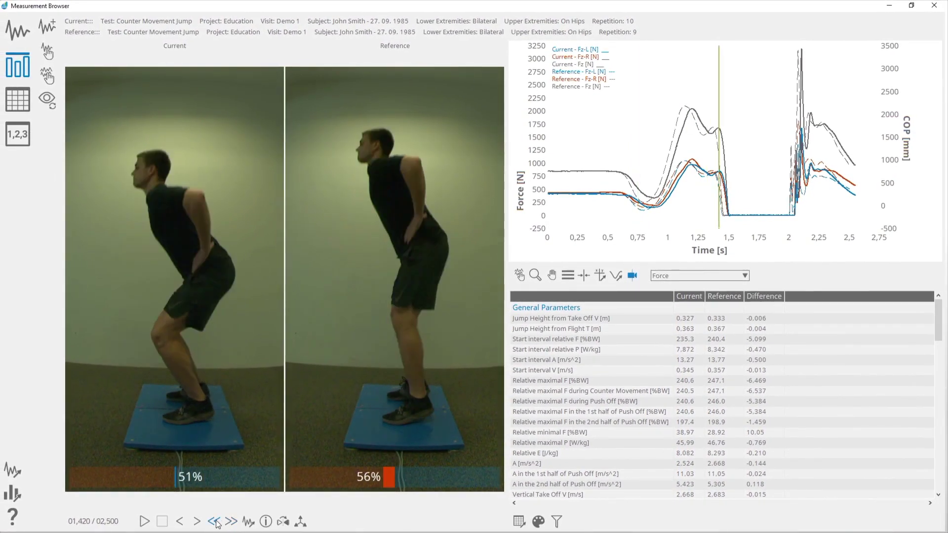
click(215, 522)
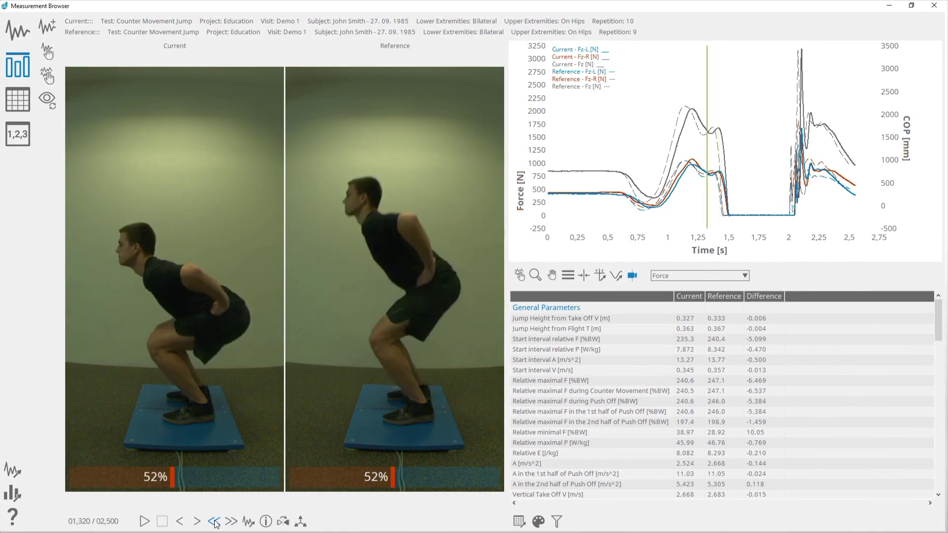
Jump both videos back in large steps to the 0.020 s position and start their playback
click(214, 522)
click(215, 521)
click(215, 522)
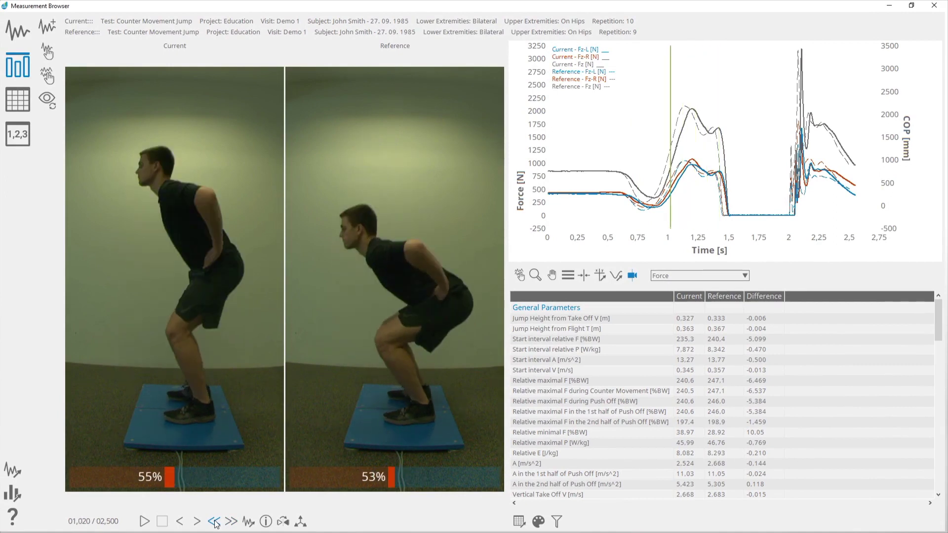
click(214, 522)
click(214, 522)
click(215, 522)
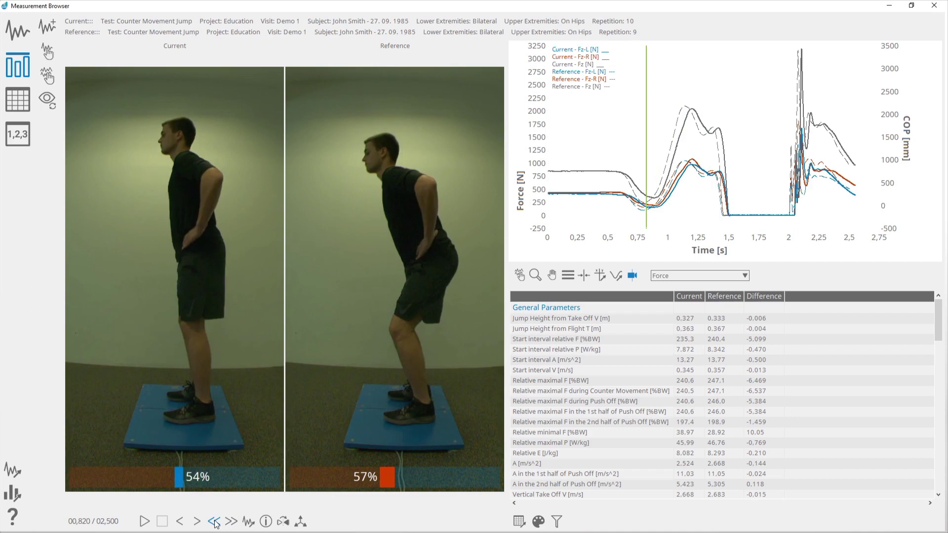
click(215, 522)
click(215, 522)
click(214, 522)
click(214, 522)
click(215, 522)
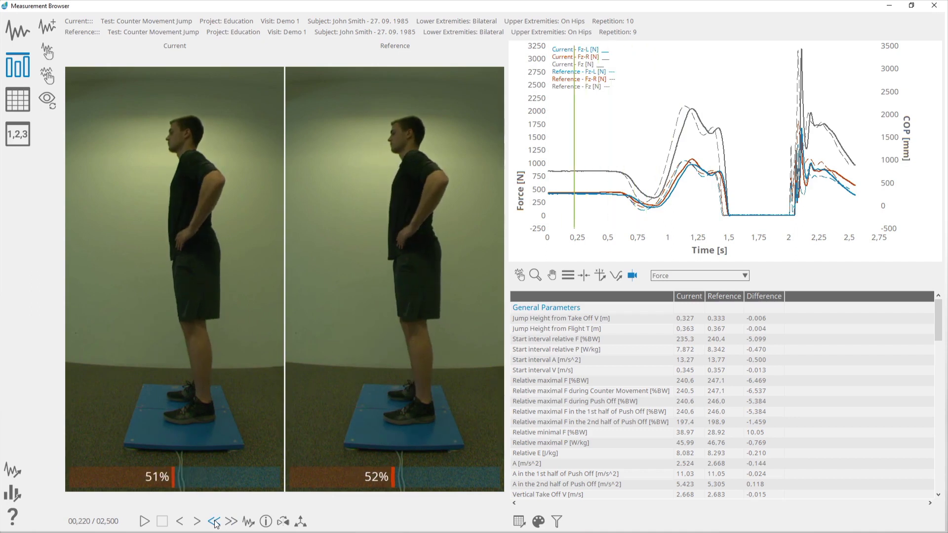
click(215, 521)
click(214, 522)
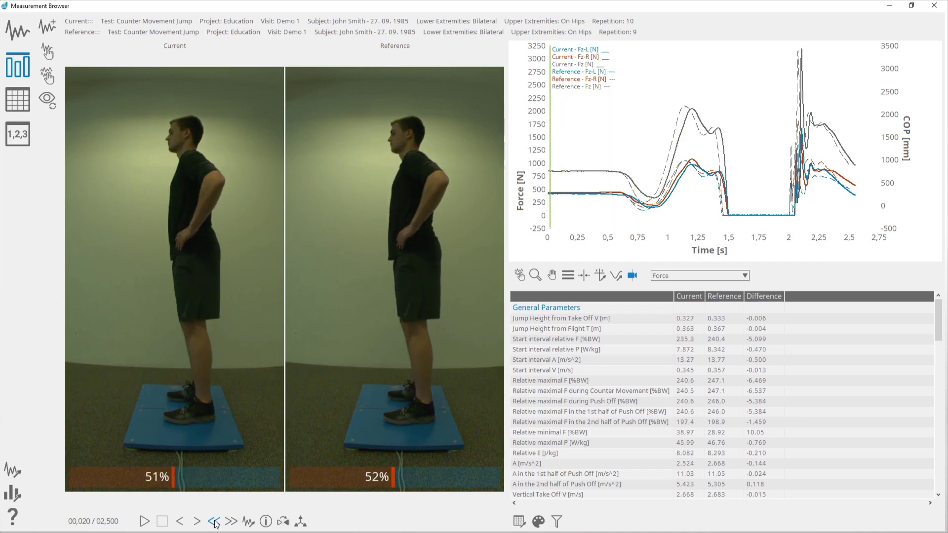
click(145, 522)
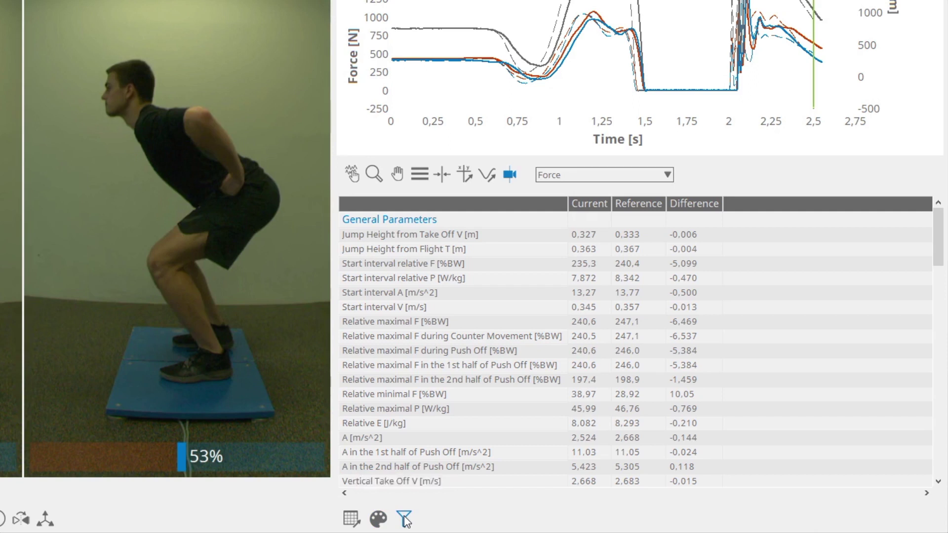
Filter the parameter table to the Basic set, and return it to All parameters
click(405, 518)
click(412, 478)
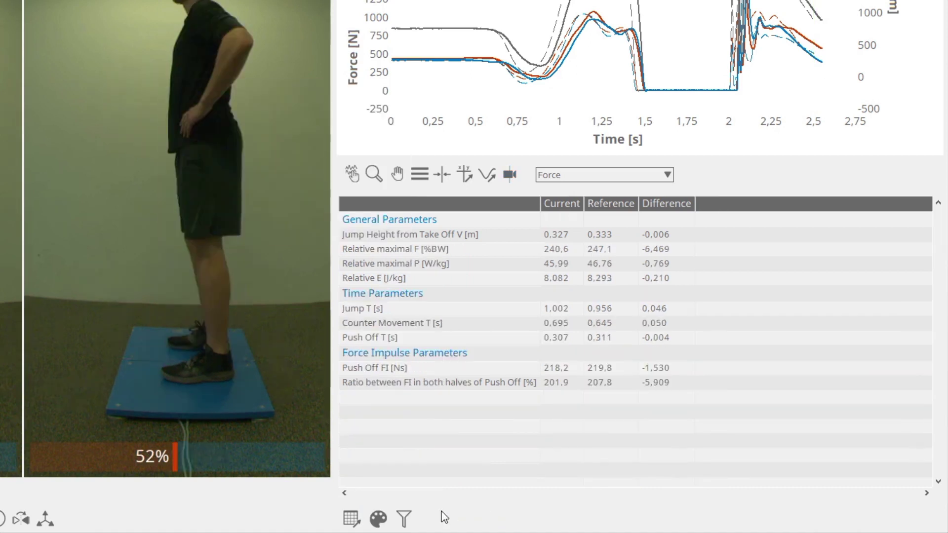
click(404, 518)
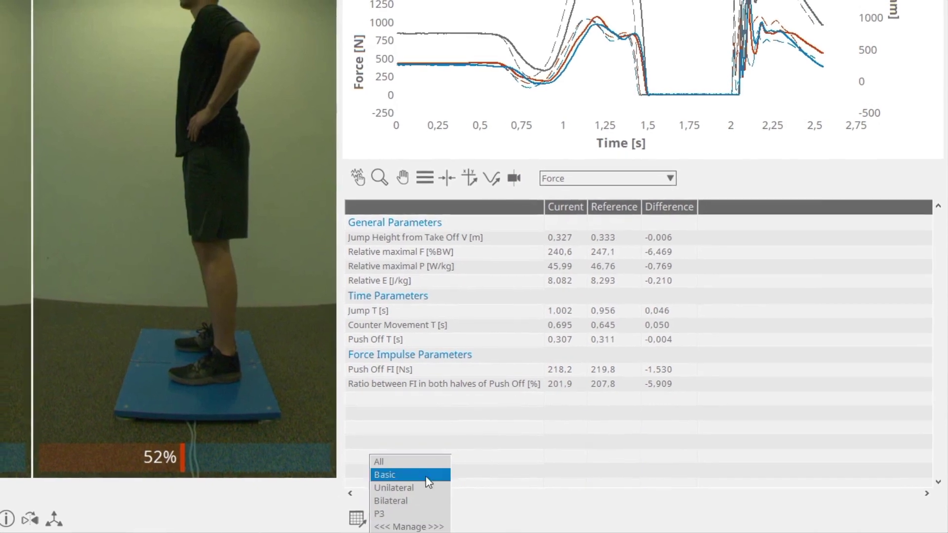
click(422, 462)
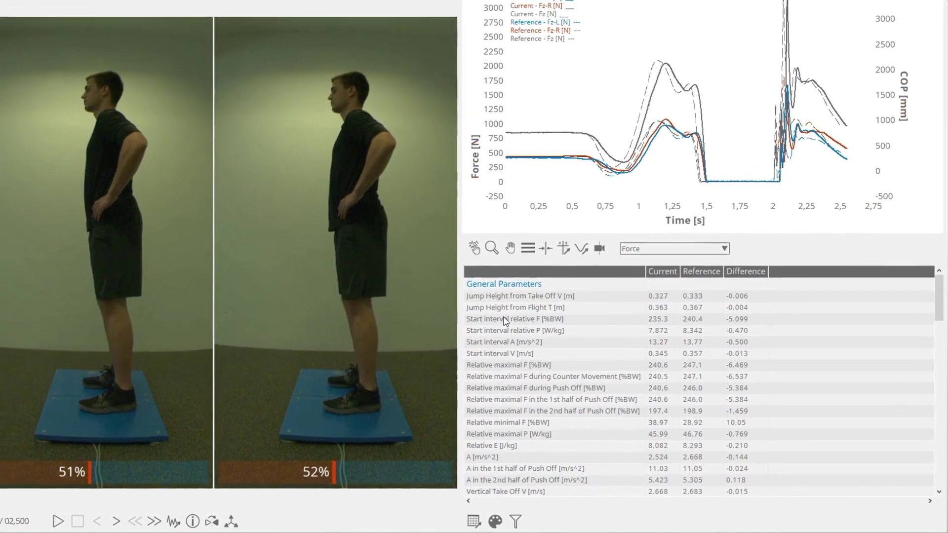
View the description of the Start interval relative F [%BW] parameter and close it
double_click(524, 331)
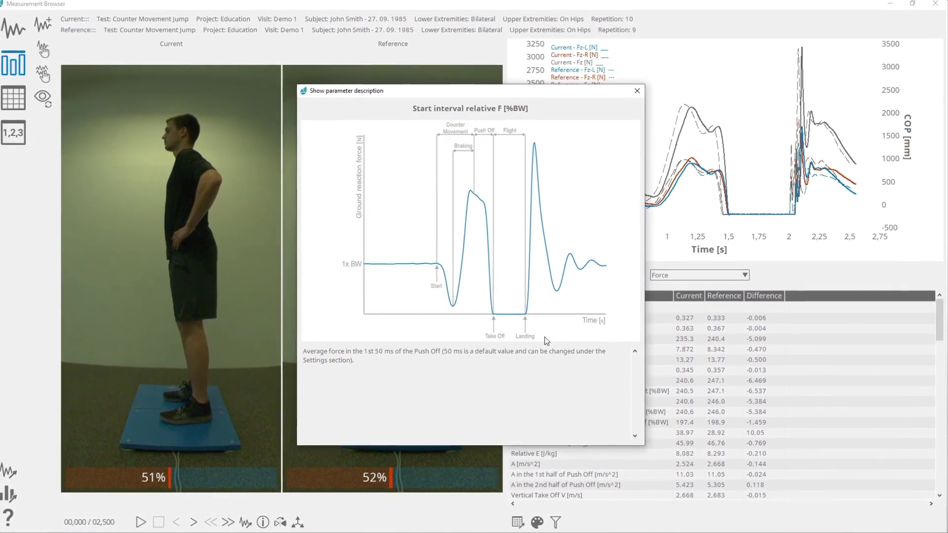
click(640, 94)
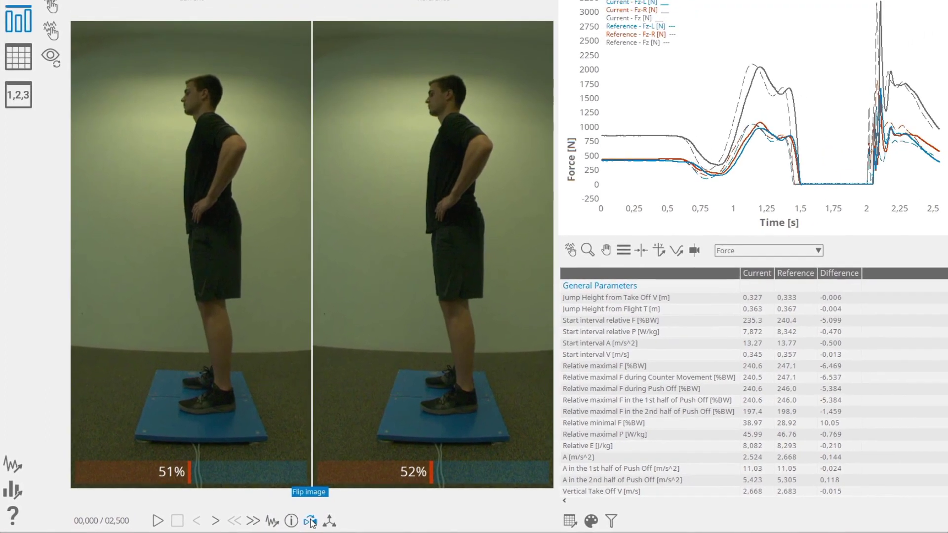
Flip both video images horizontally and back, and display the force vectors over the videos
click(311, 522)
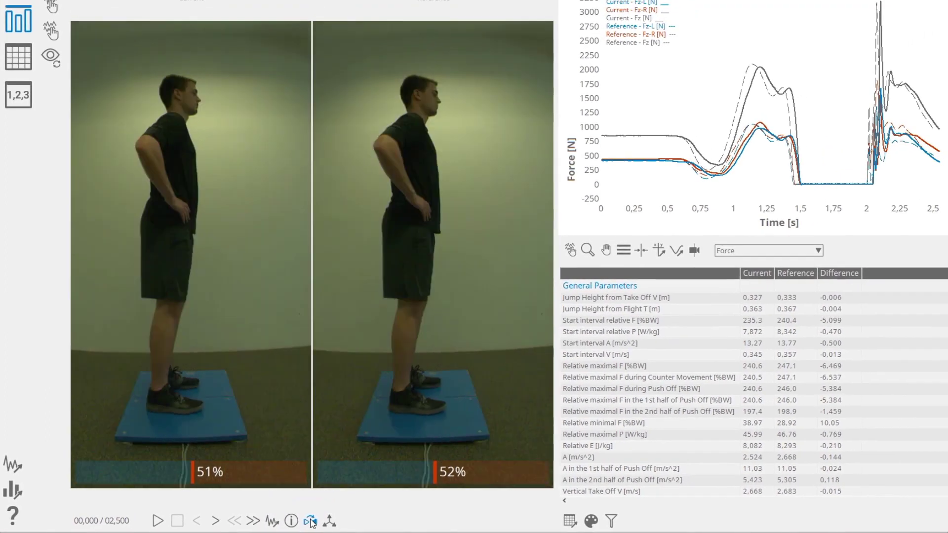
click(311, 522)
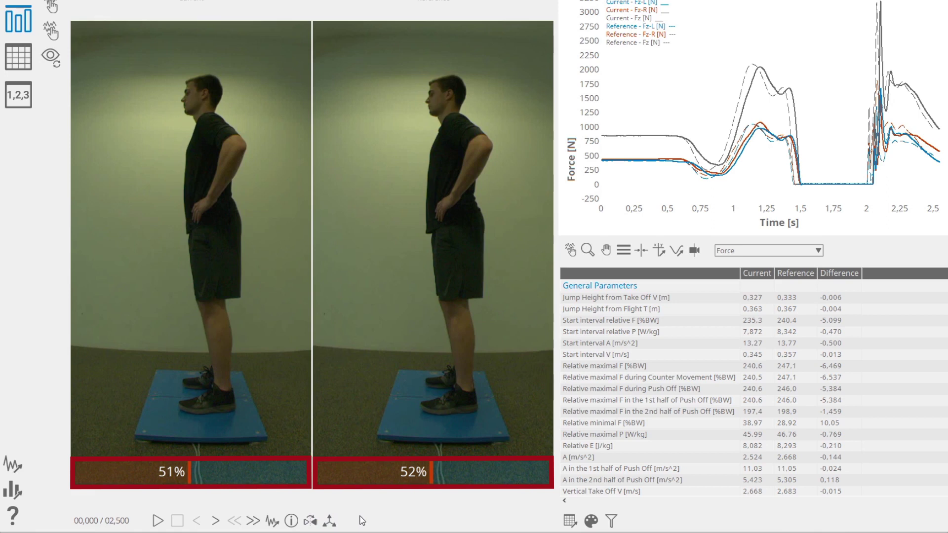
click(330, 522)
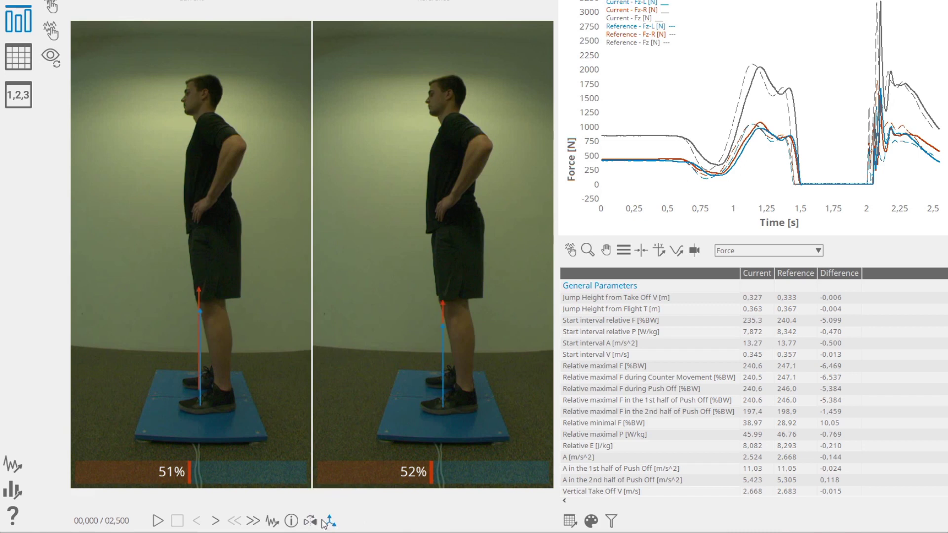